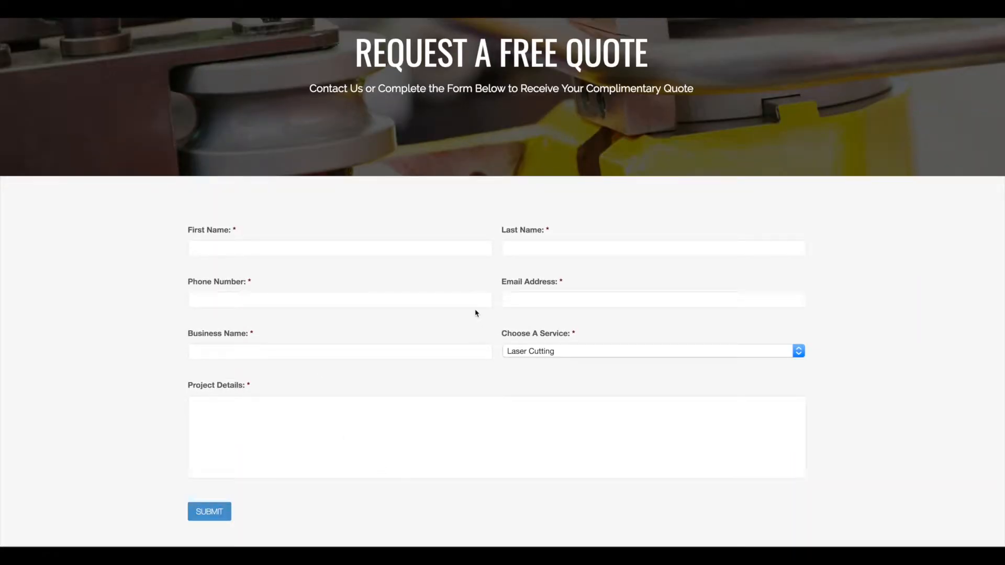
# Look over the Request a Free Quote page and its form on the live website.
pyautogui.scroll(4, 476, 313)
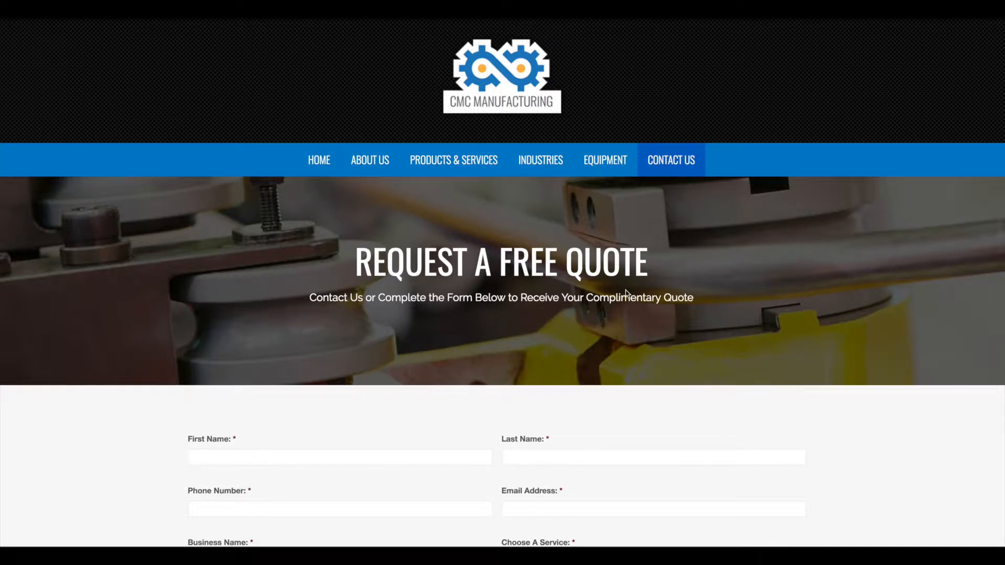
pyautogui.scroll(-3, 620, 278)
pyautogui.scroll(-1, 490, 362)
pyautogui.scroll(-1, 490, 363)
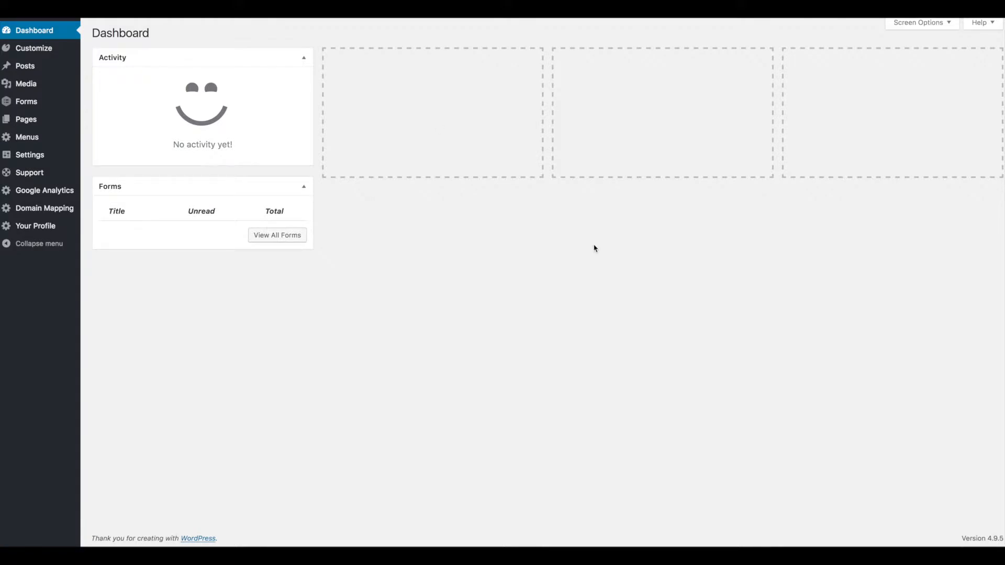
# Open the Free Quote form for editing from the site dashboard and look over its fields.
pyautogui.moveTo(31, 103)
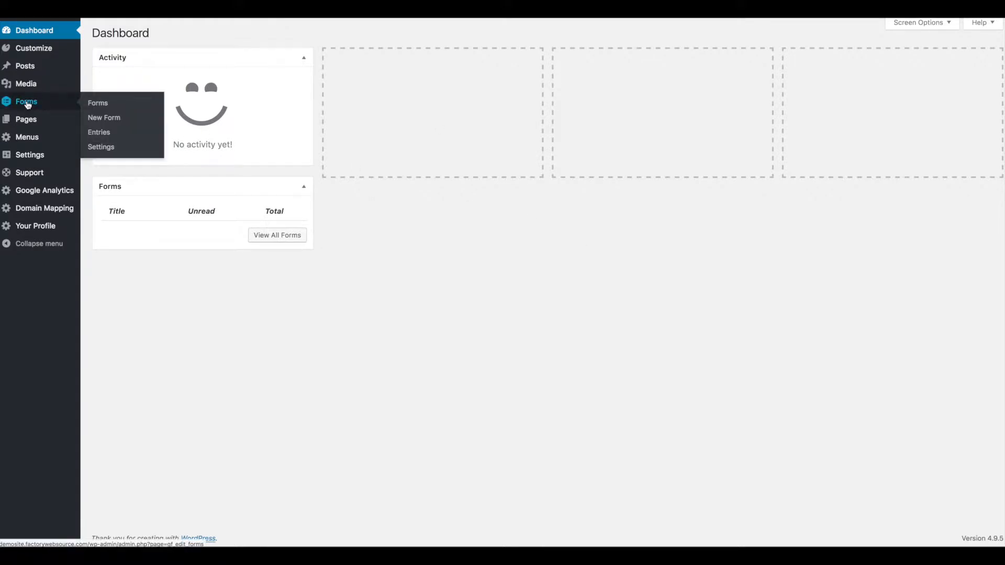
pyautogui.click(27, 104)
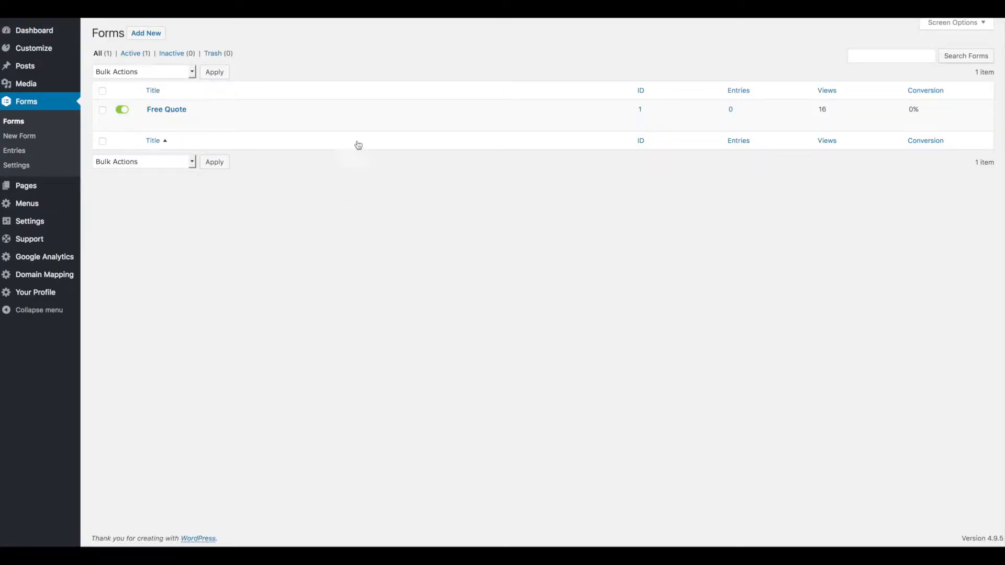
pyautogui.moveTo(172, 110)
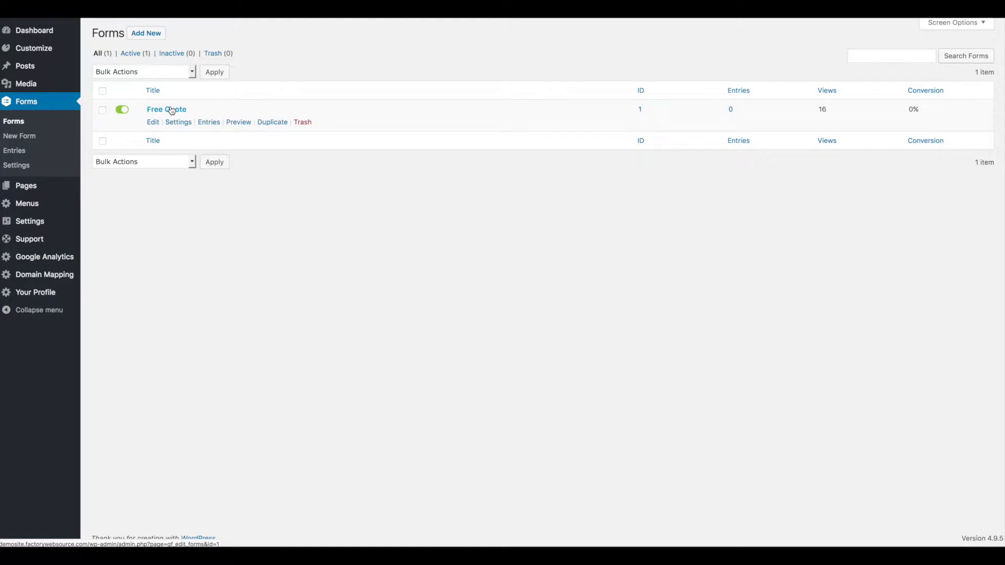
pyautogui.click(173, 111)
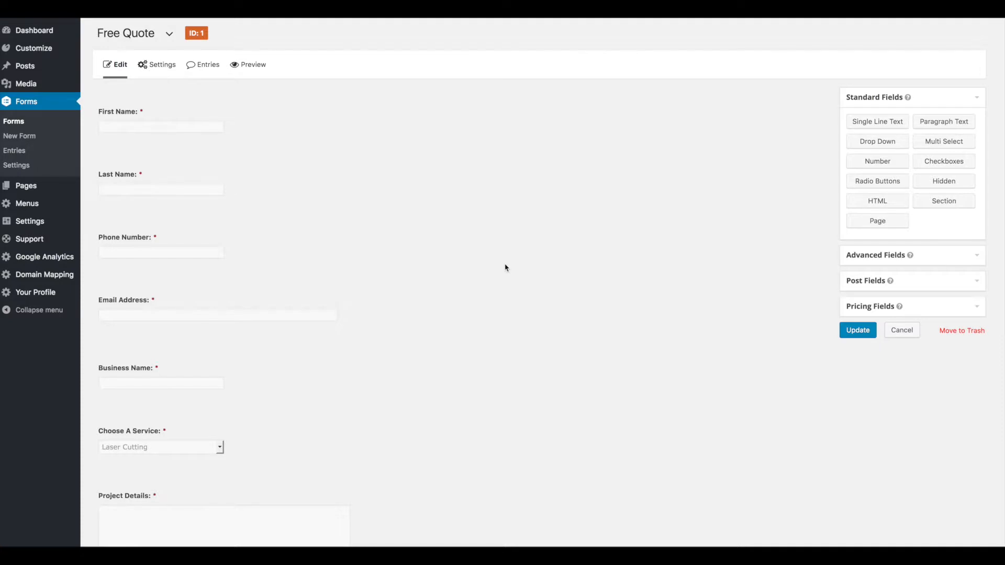
pyautogui.scroll(-2, 505, 265)
pyautogui.scroll(2, 505, 265)
# Examine the First Name field's general, appearance and advanced settings, keeping it required.
pyautogui.moveTo(148, 132)
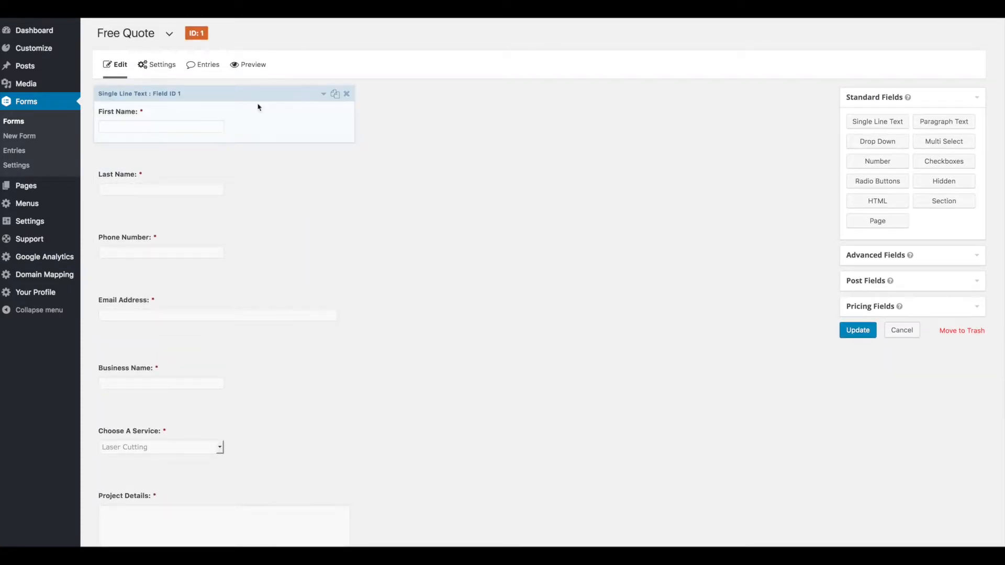
pyautogui.click(324, 95)
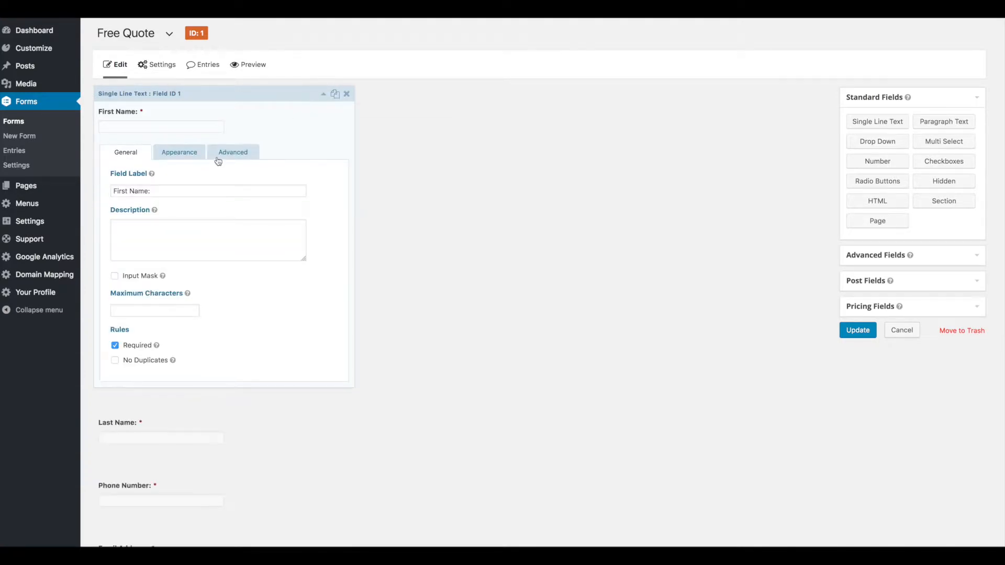
pyautogui.click(161, 193)
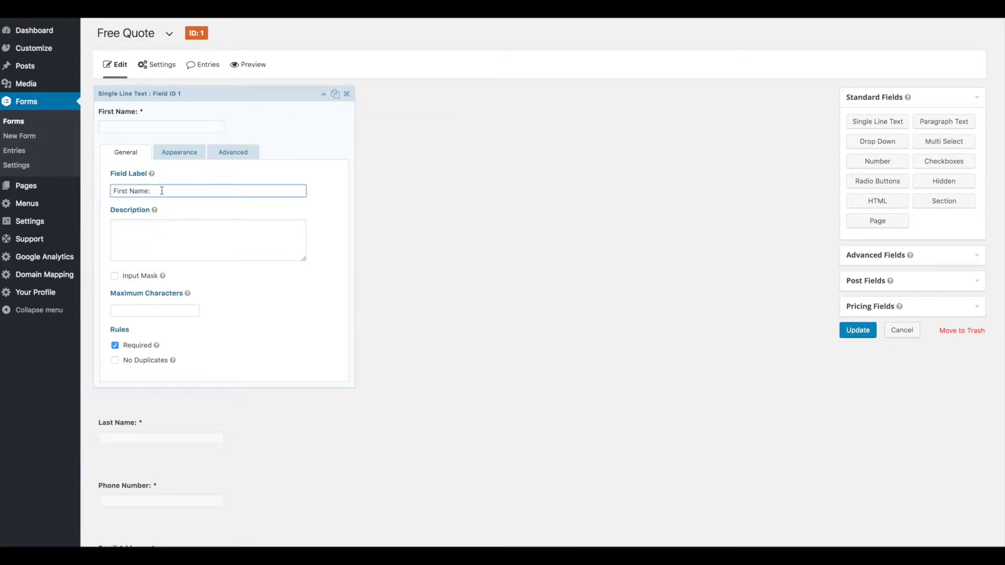
pyautogui.click(167, 236)
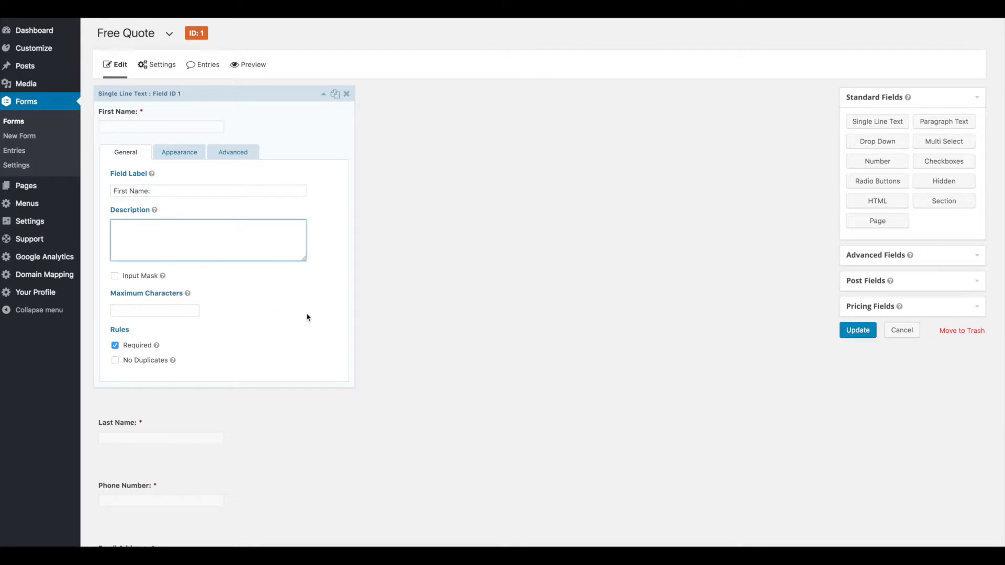
pyautogui.click(116, 346)
pyautogui.click(116, 348)
pyautogui.click(179, 153)
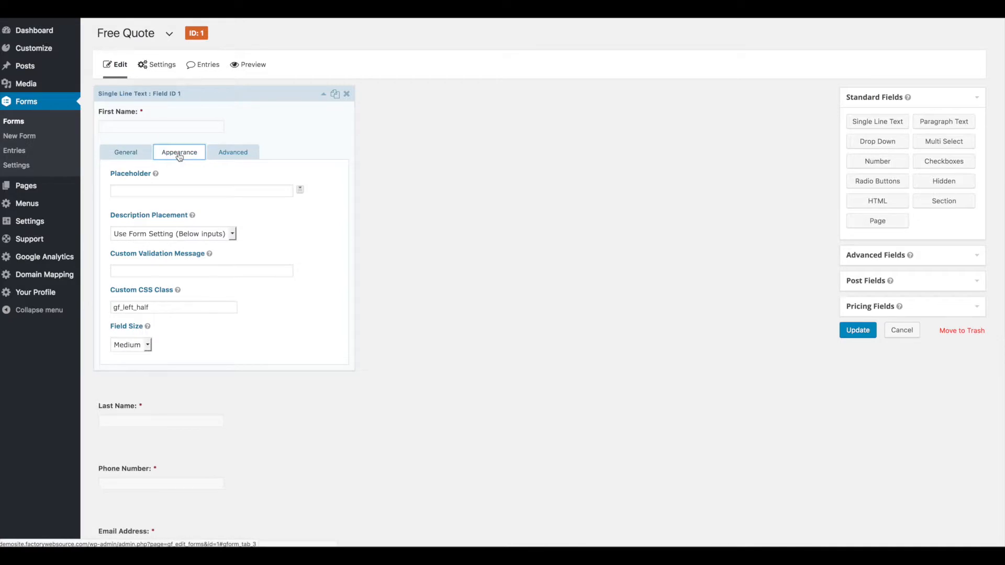
pyautogui.click(223, 154)
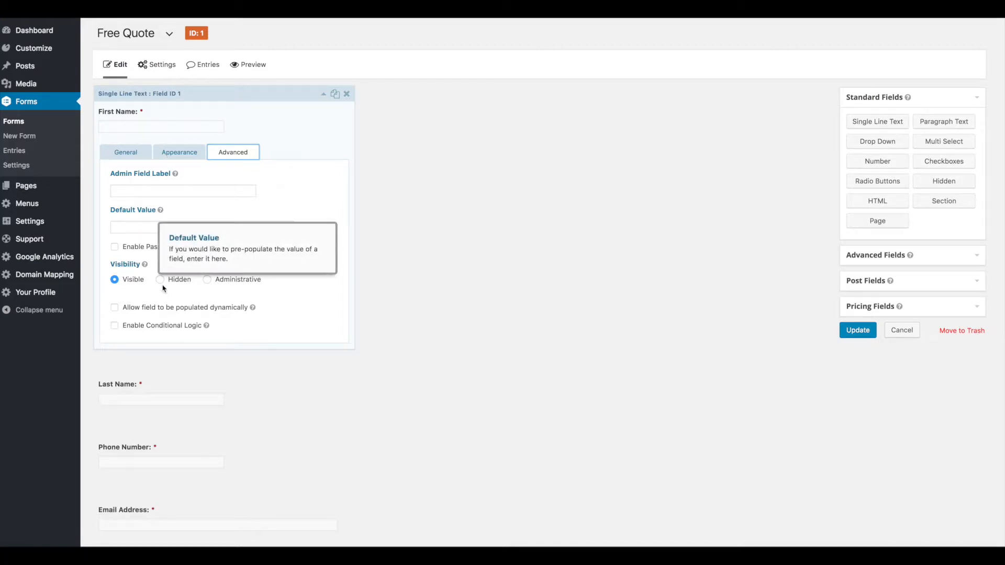
pyautogui.click(176, 151)
pyautogui.click(321, 94)
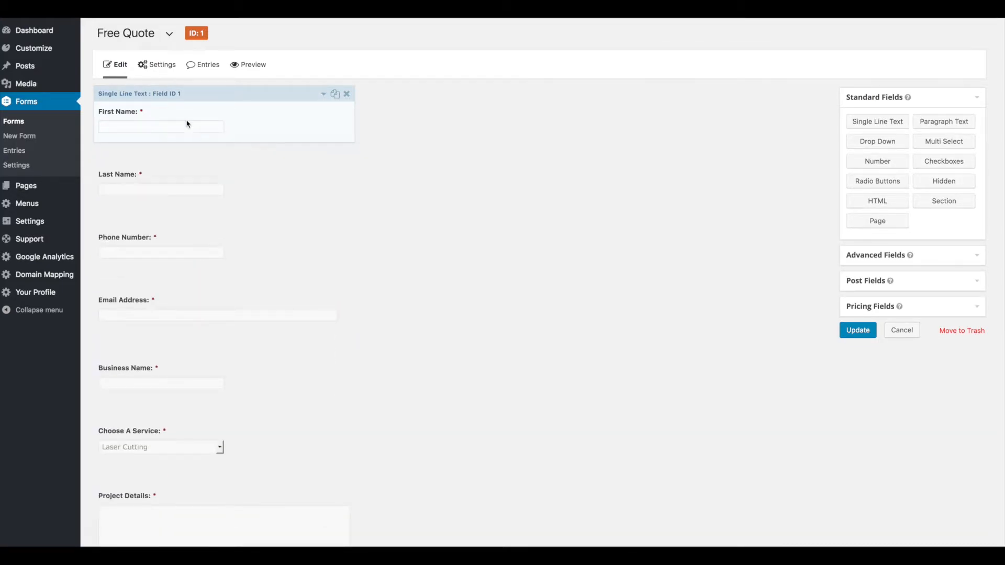
# Delete the First Name field from the Free Quote form and save the form.
pyautogui.click(323, 158)
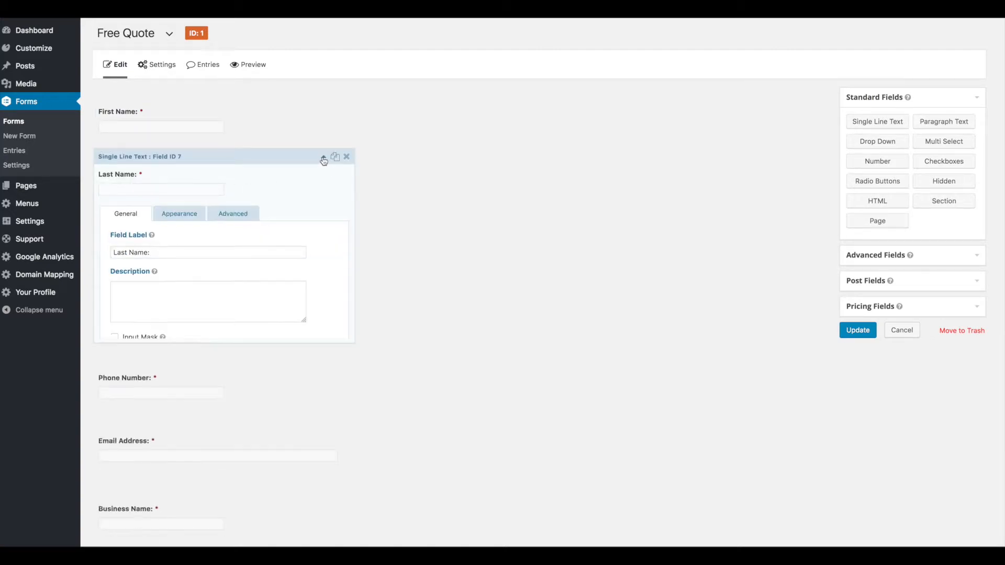
pyautogui.click(324, 95)
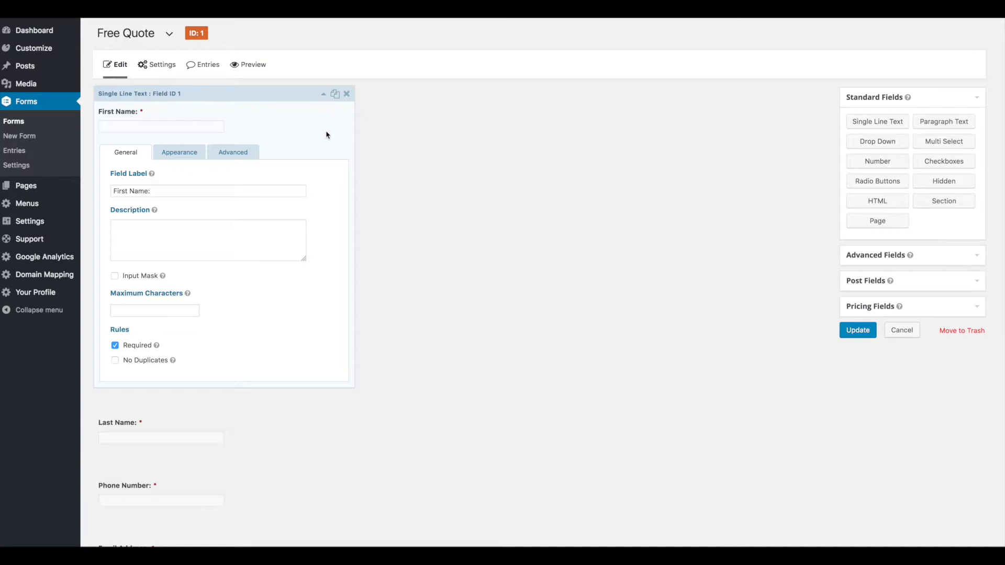
pyautogui.click(347, 95)
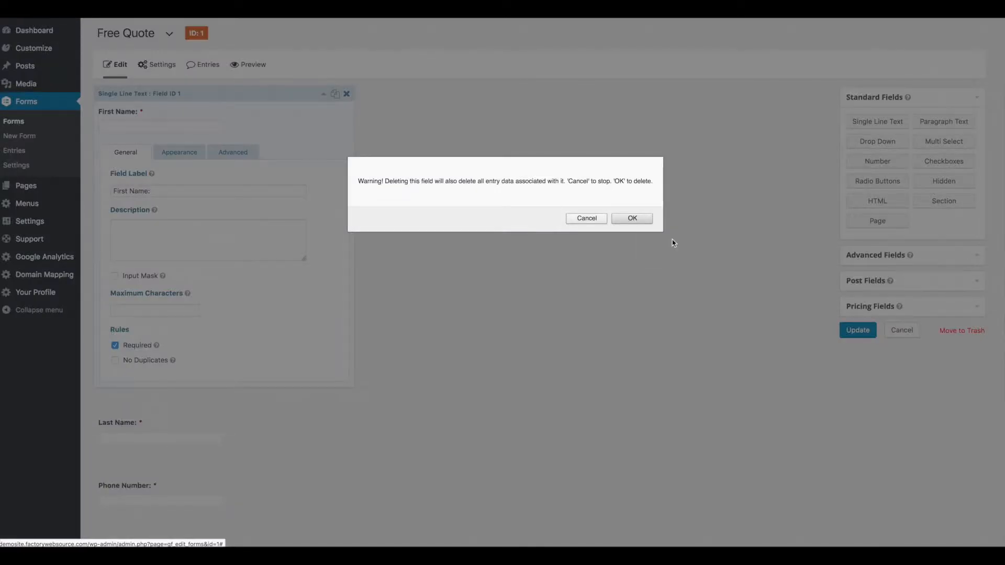
pyautogui.click(633, 219)
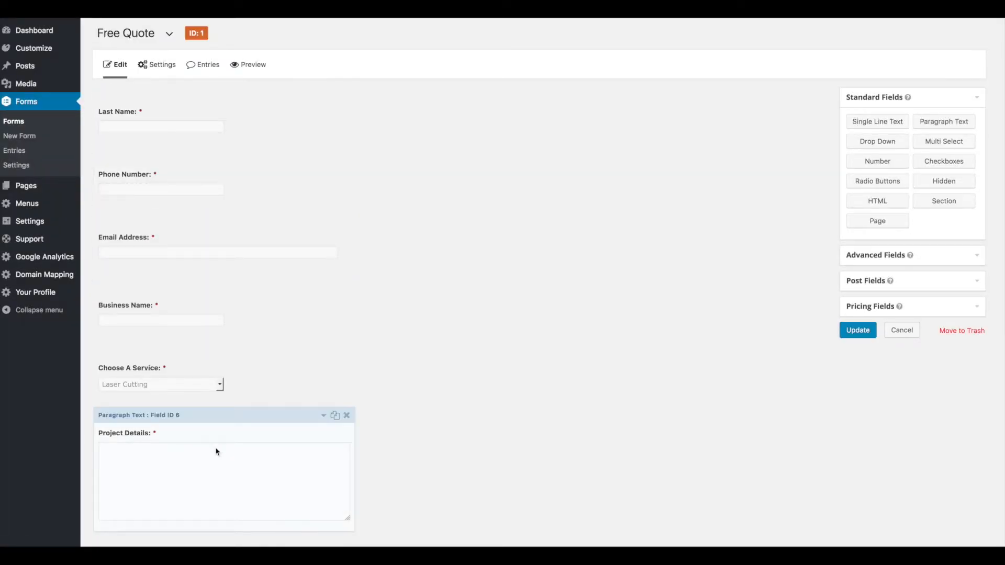
pyautogui.click(853, 335)
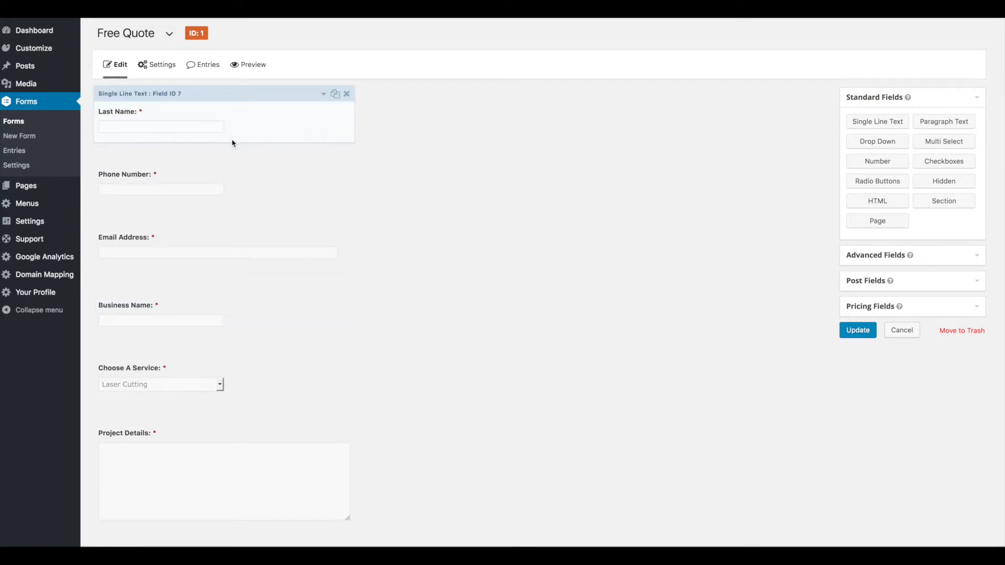
# Examine the field types offered in the standard, advanced, post and pricing categories.
pyautogui.click(978, 98)
pyautogui.click(978, 98)
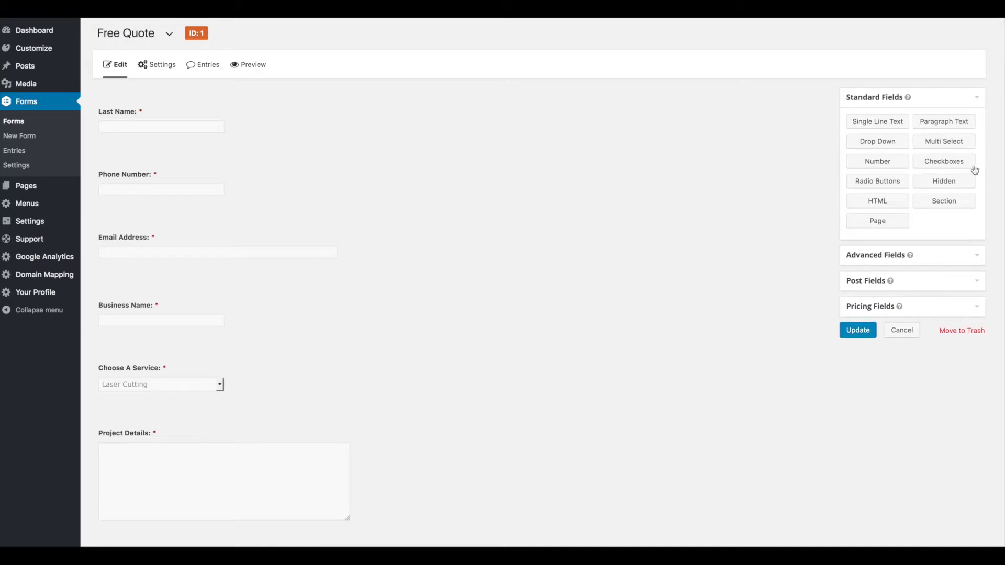
pyautogui.click(976, 255)
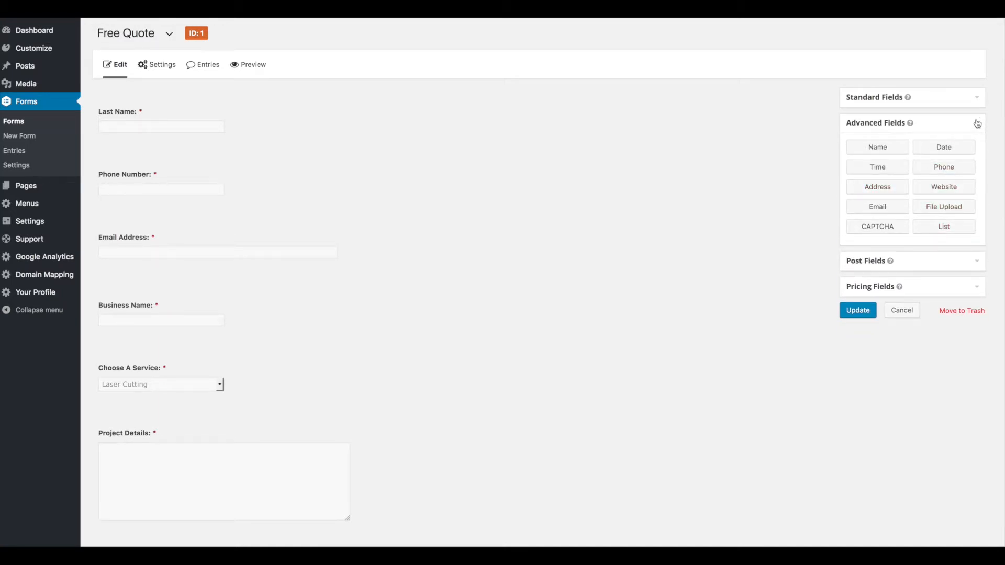
pyautogui.click(977, 262)
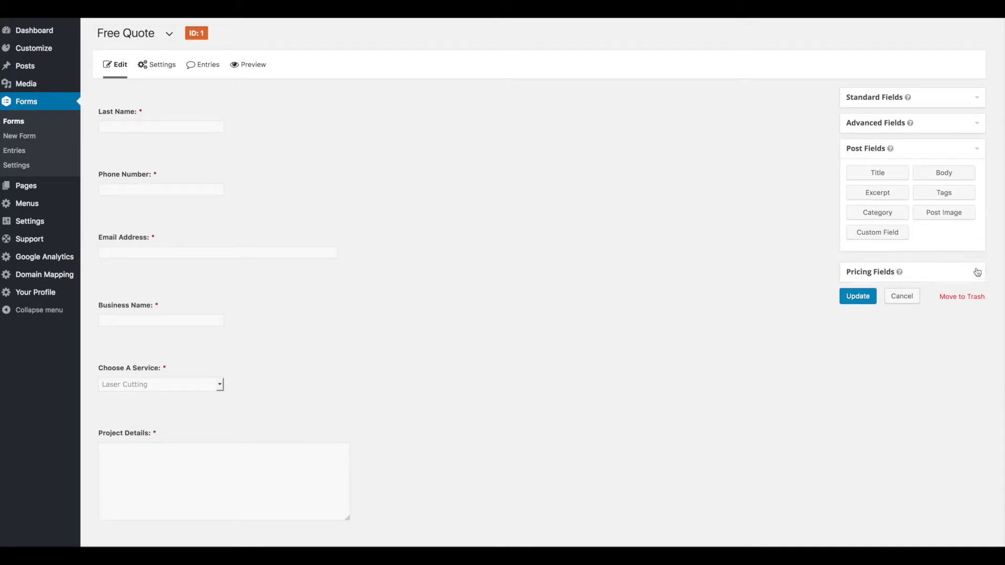
pyautogui.click(977, 272)
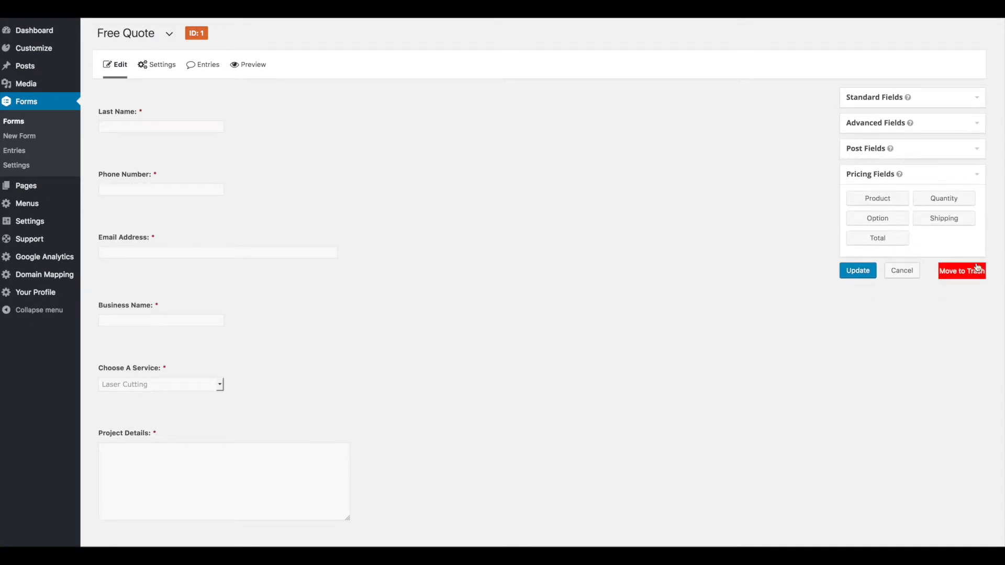
pyautogui.click(977, 99)
pyautogui.click(974, 259)
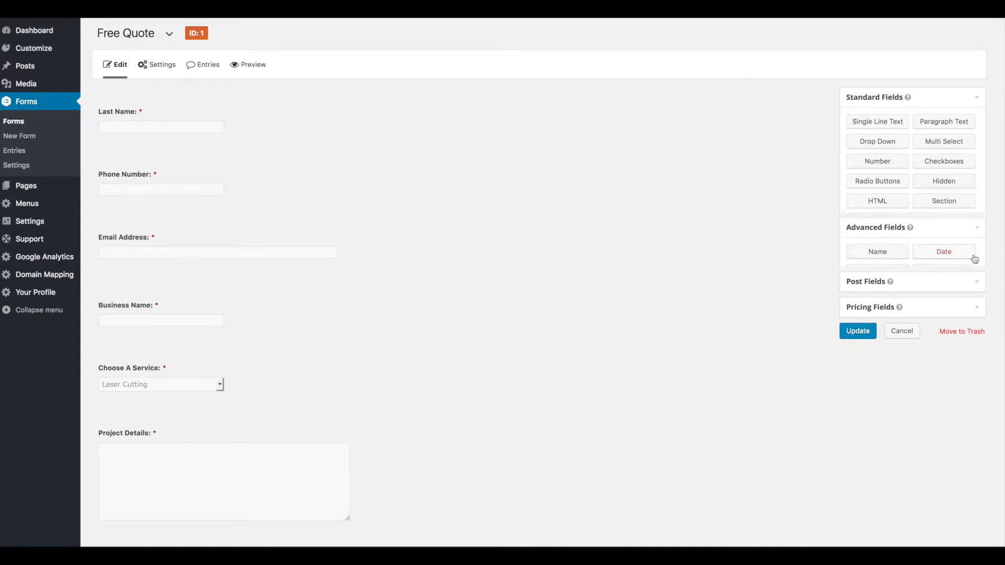
pyautogui.click(977, 101)
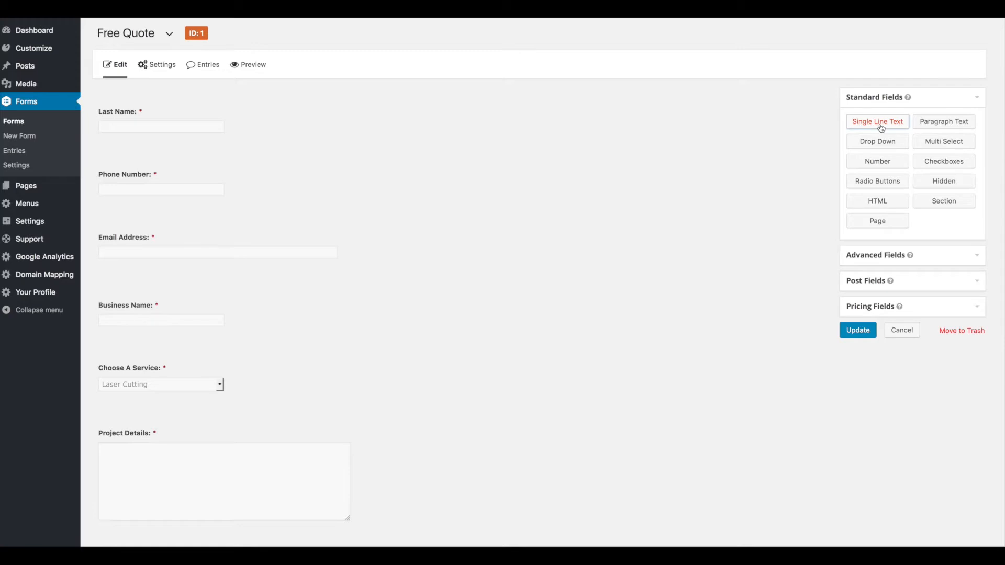
# Add a Single Line Text field to the form and move it above the Last Name field.
pyautogui.click(877, 125)
pyautogui.scroll(-3, 613, 267)
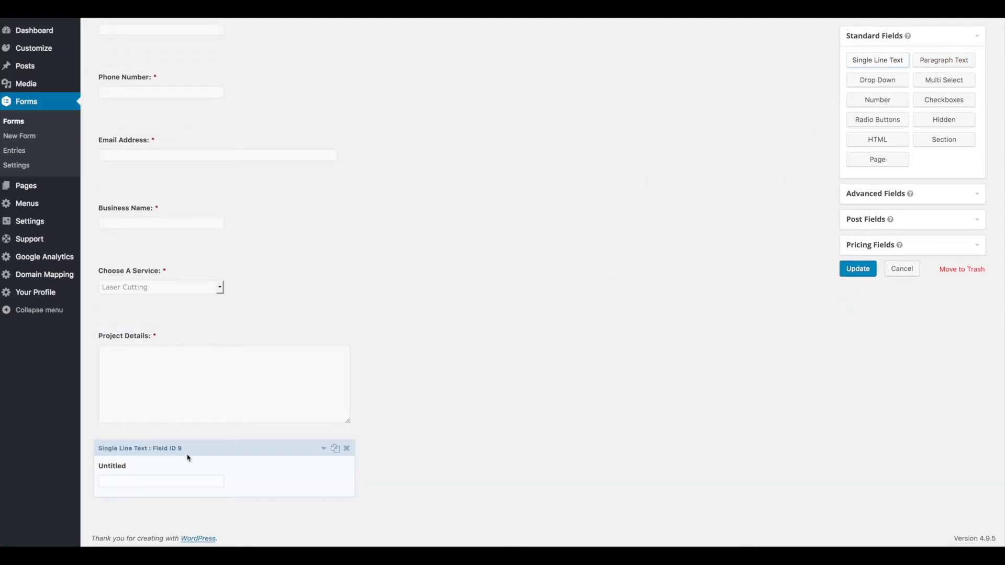
pyautogui.moveTo(190, 449); pyautogui.dragTo(203, 59)
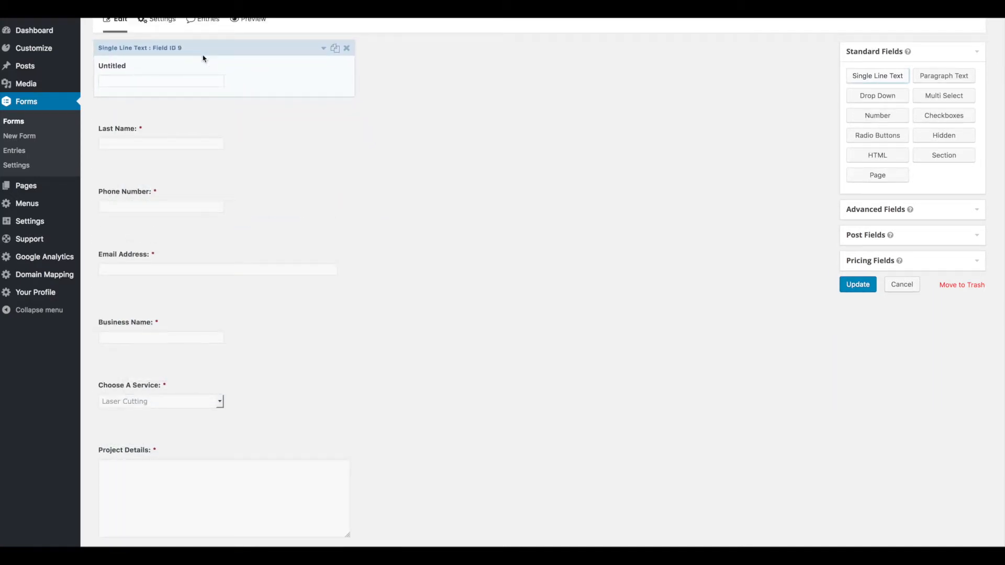
# Label the new single-line text field "First Name:" and make it required.
pyautogui.click(324, 49)
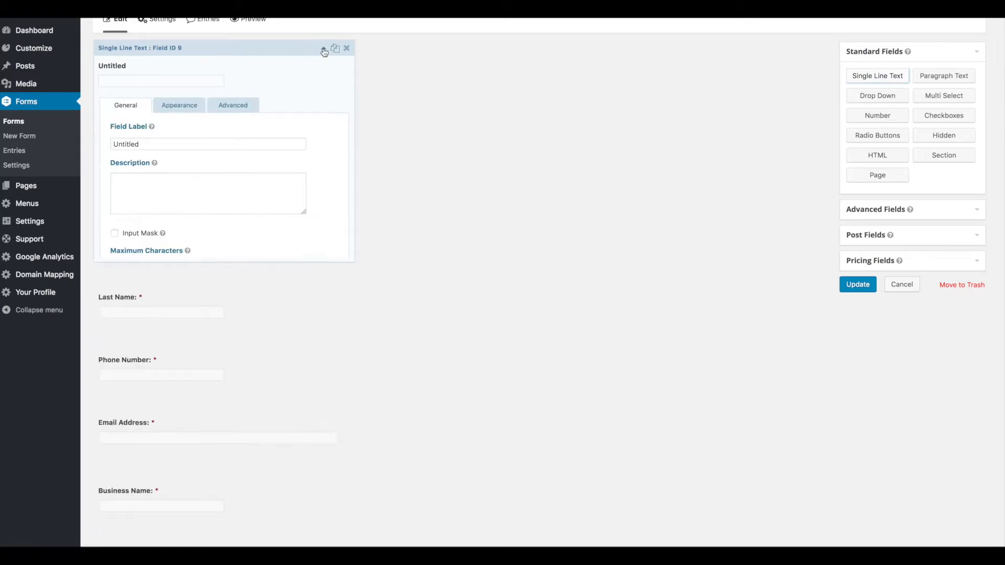
pyautogui.moveTo(146, 148); pyautogui.dragTo(102, 147)
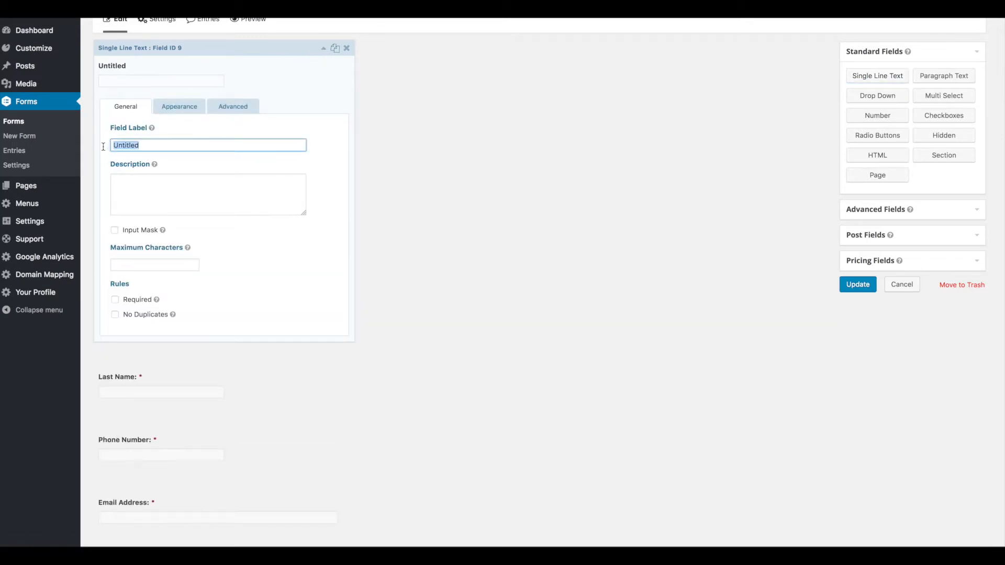
pyautogui.write('First Name:')
pyautogui.click(115, 300)
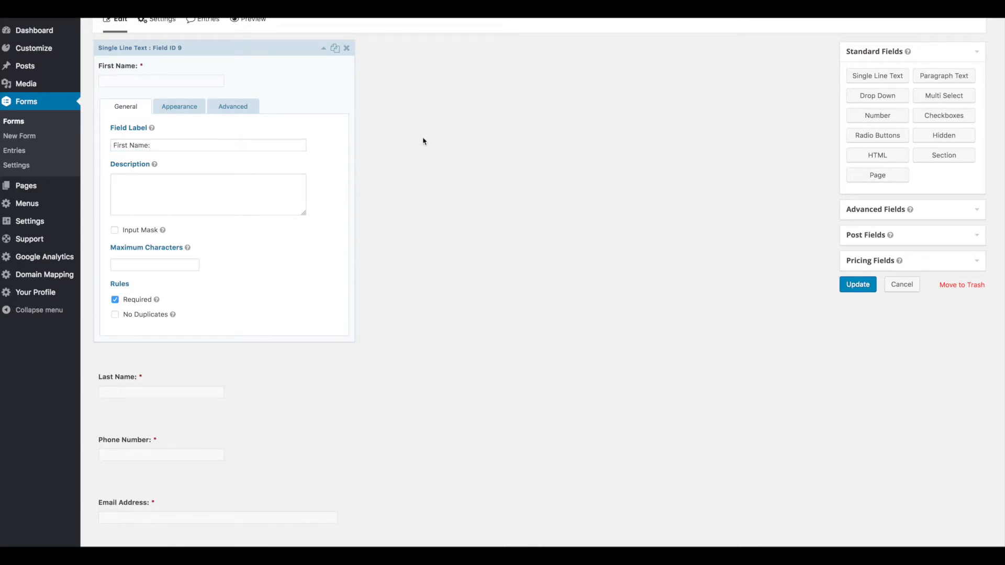
# Collapse the First Name field's settings, save the form, and reload the live quote page.
pyautogui.click(323, 48)
pyautogui.click(857, 284)
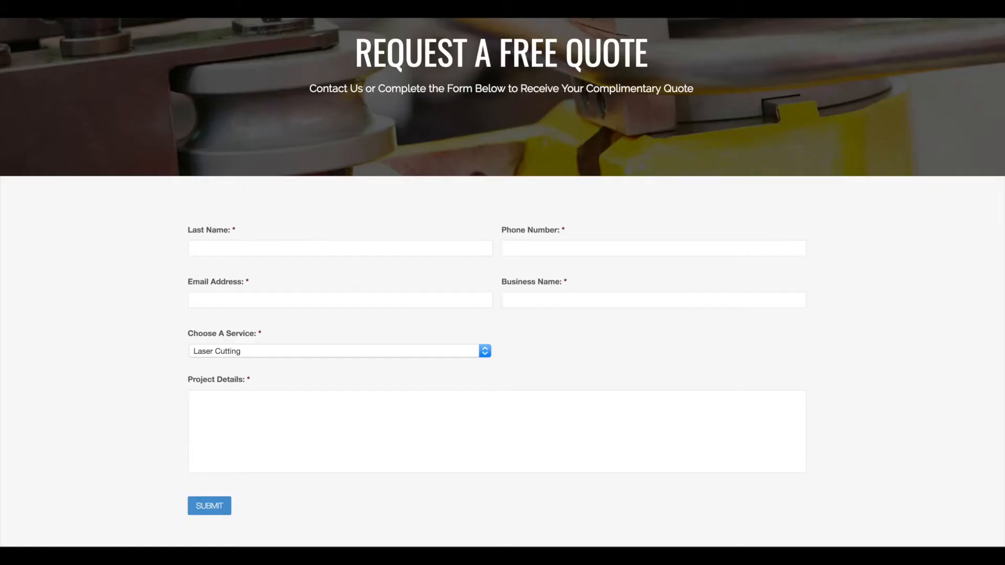
pyautogui.press('super+r')
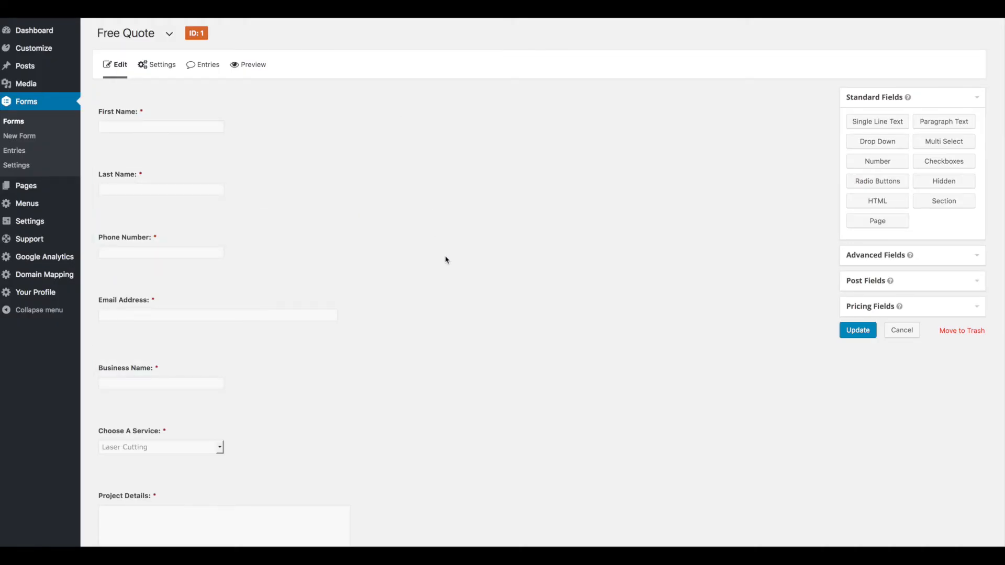
# Examine the advanced field types and the general settings and choices of the Choose A Service drop-down.
pyautogui.scroll(-2, 446, 261)
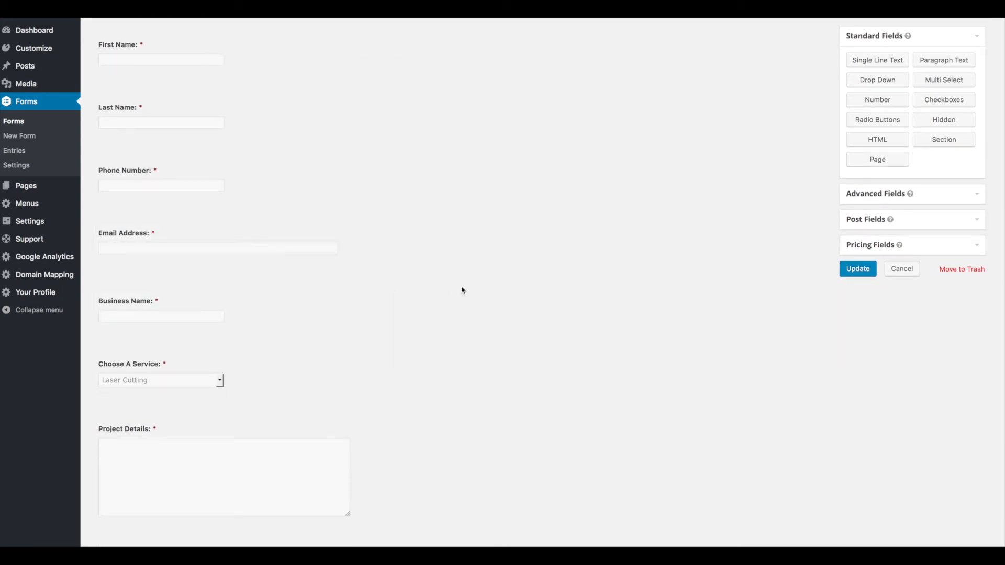
pyautogui.scroll(2, 767, 267)
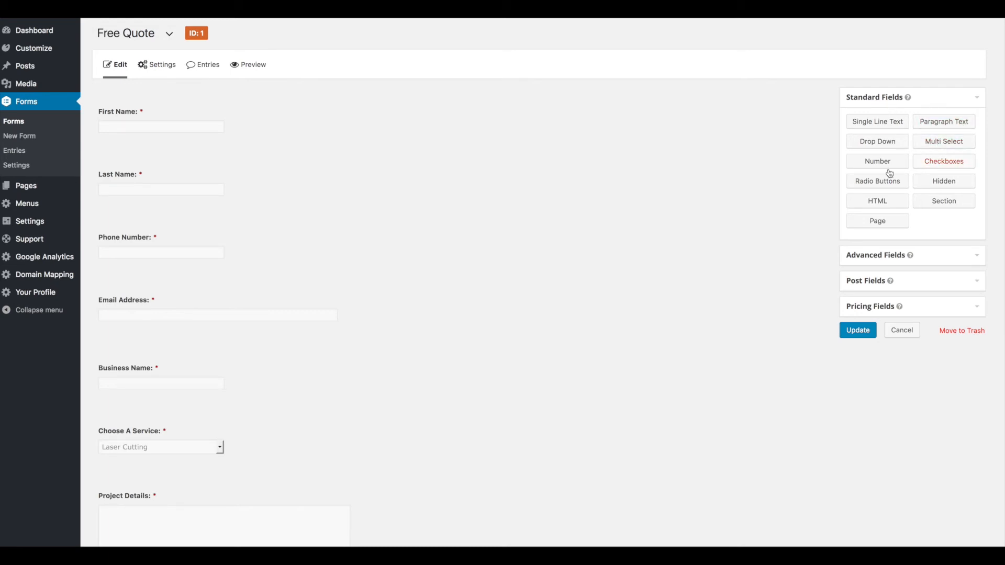
pyautogui.click(939, 262)
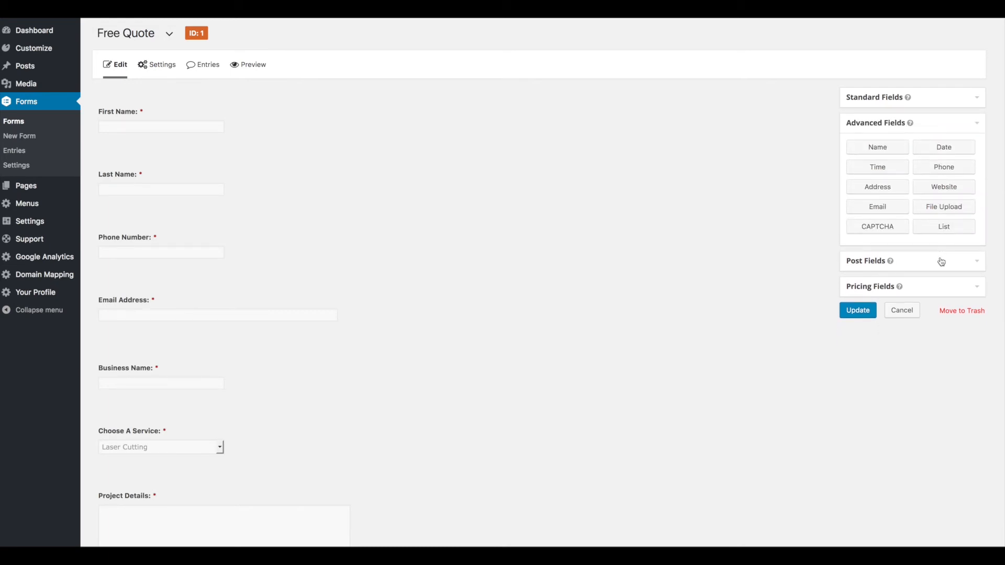
pyautogui.scroll(-3, 624, 276)
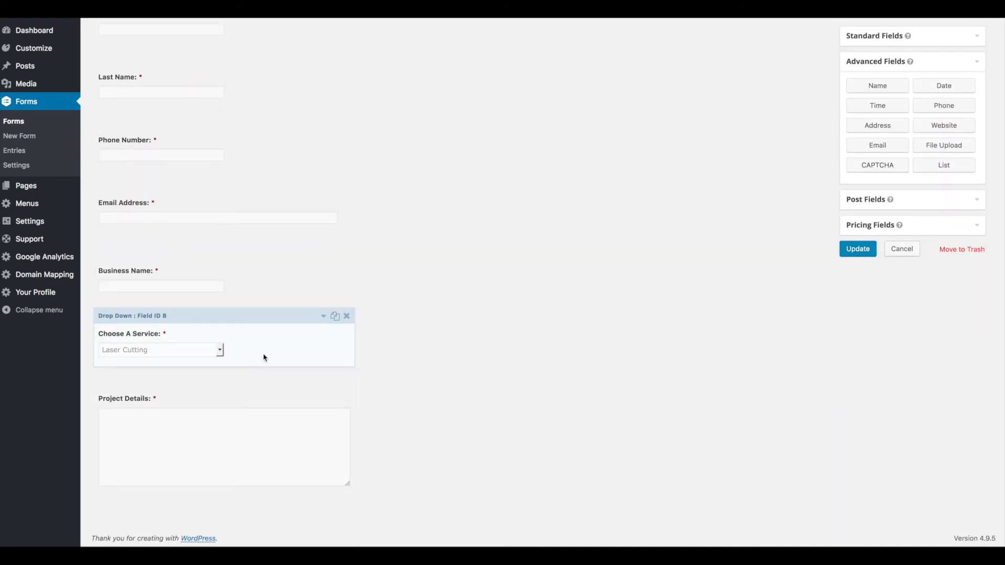
pyautogui.click(323, 318)
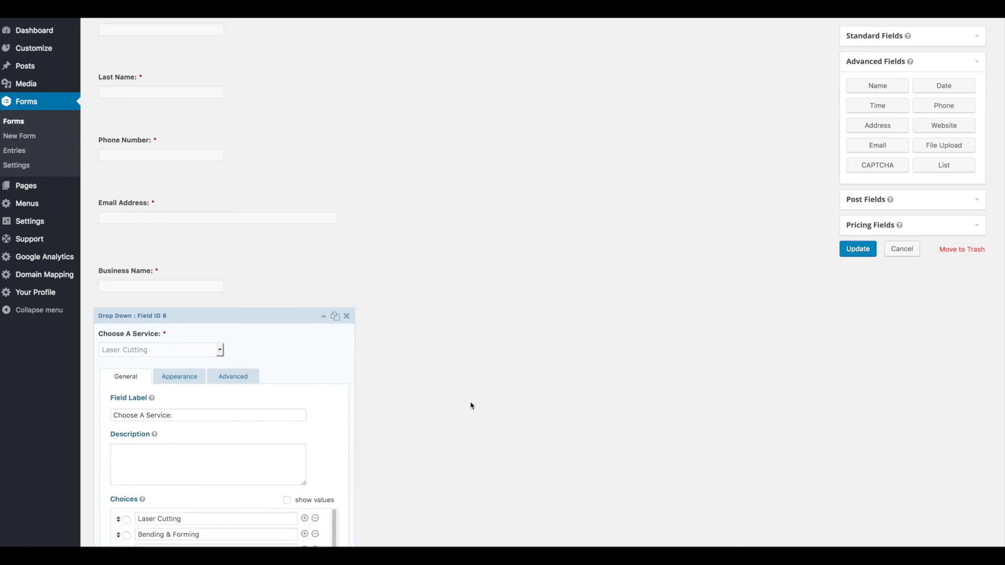
pyautogui.scroll(-3, 283, 327)
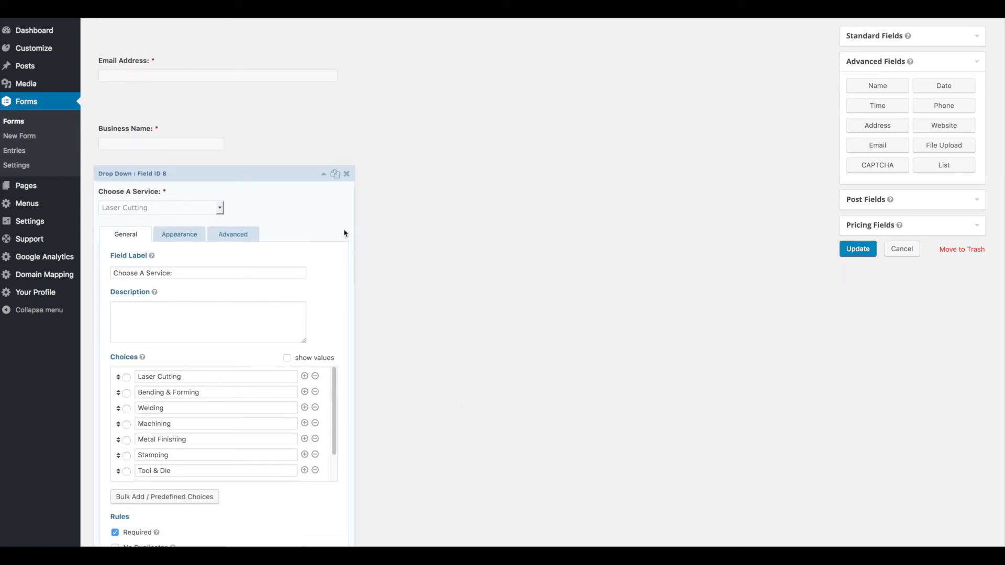
pyautogui.click(323, 173)
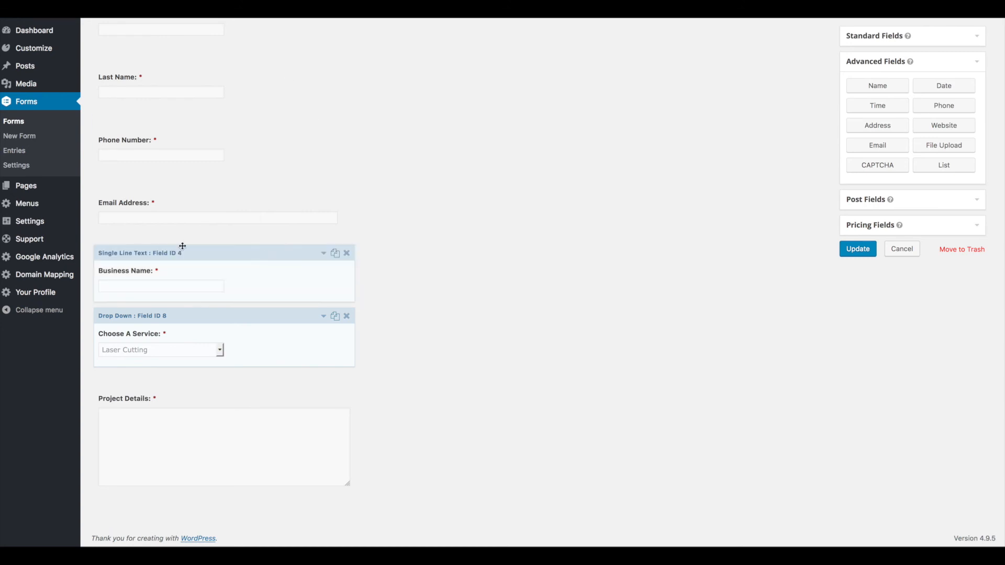
pyautogui.moveTo(25, 246)
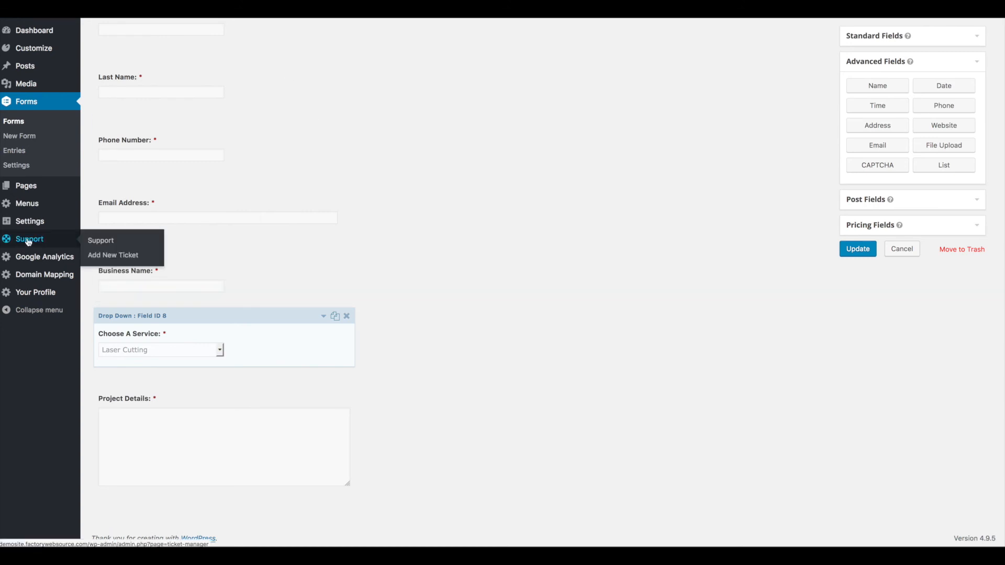
pyautogui.scroll(2, 390, 244)
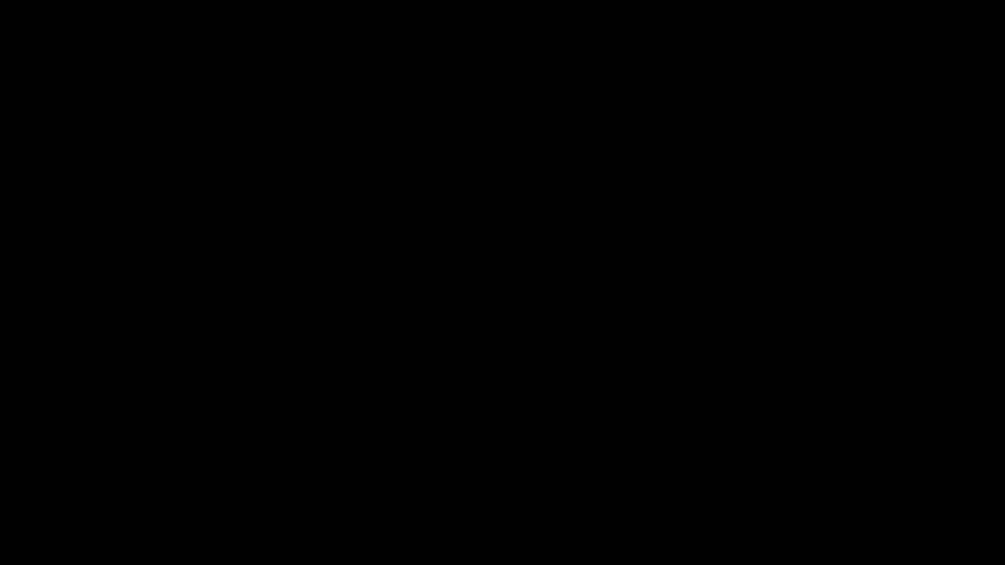